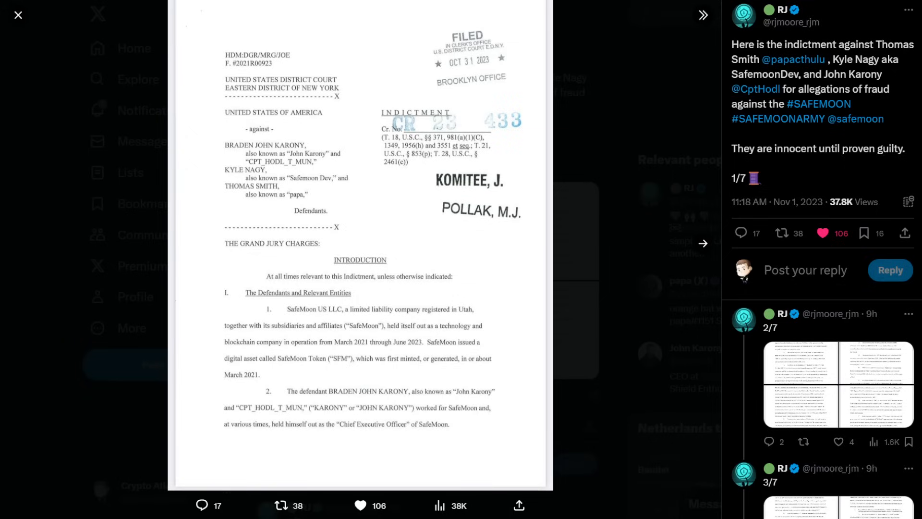
Advance the lightbox to page 2 of the SafeMoon indictment
{"action": "left_click", "coordinate": [704, 243]}
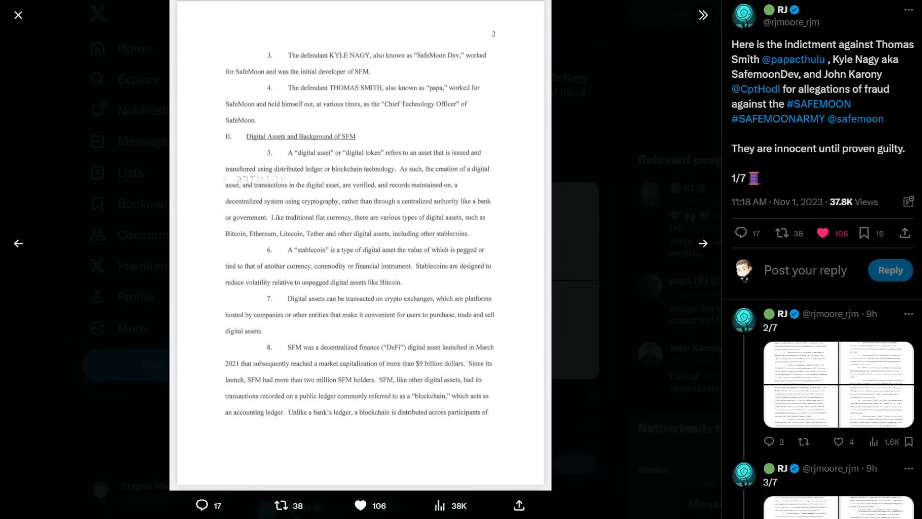
Advance through page 3 to page 4, on LP tokens, rug pulls and SFM liquidity pools
{"action": "left_click", "coordinate": [704, 243]}
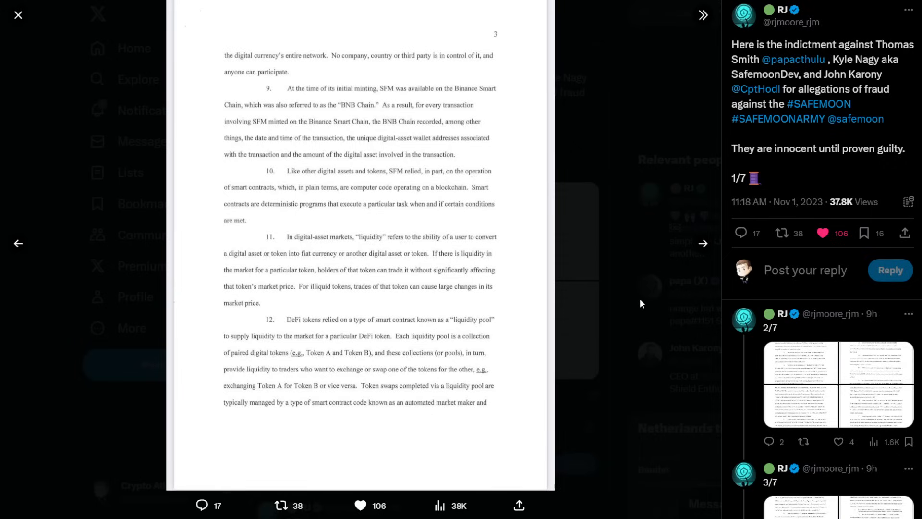
{"action": "left_click", "coordinate": [702, 243]}
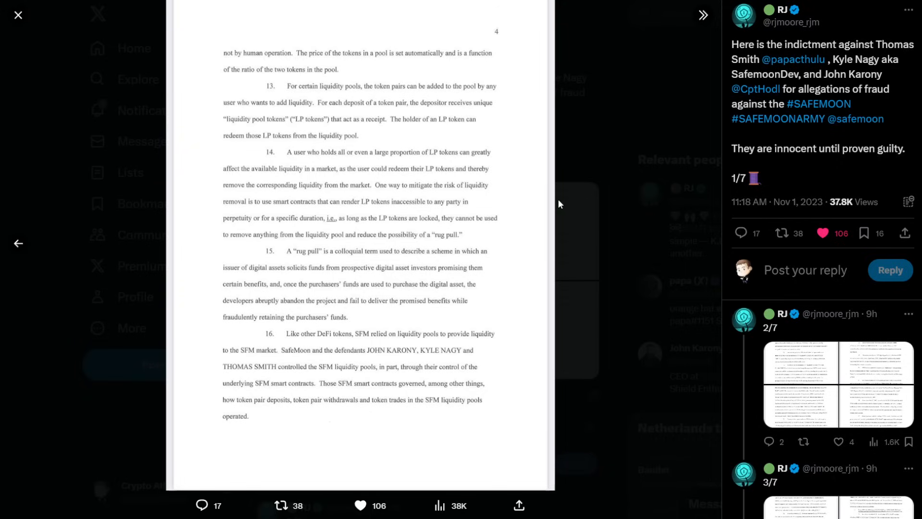
Advance to page 5 of the indictment with the Right arrow key
{"action": "key", "text": "Right"}
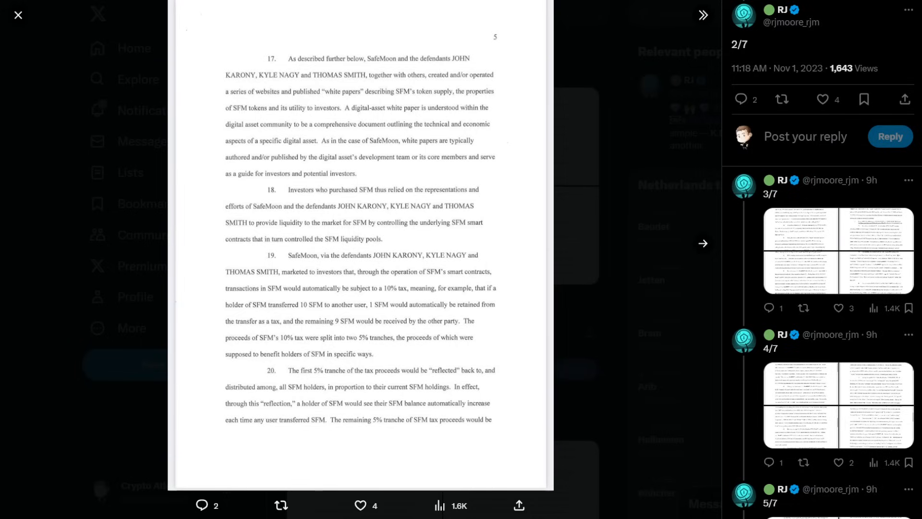
Advance through page 6 to page 7, the overview of the criminal scheme
{"action": "left_click", "coordinate": [703, 243]}
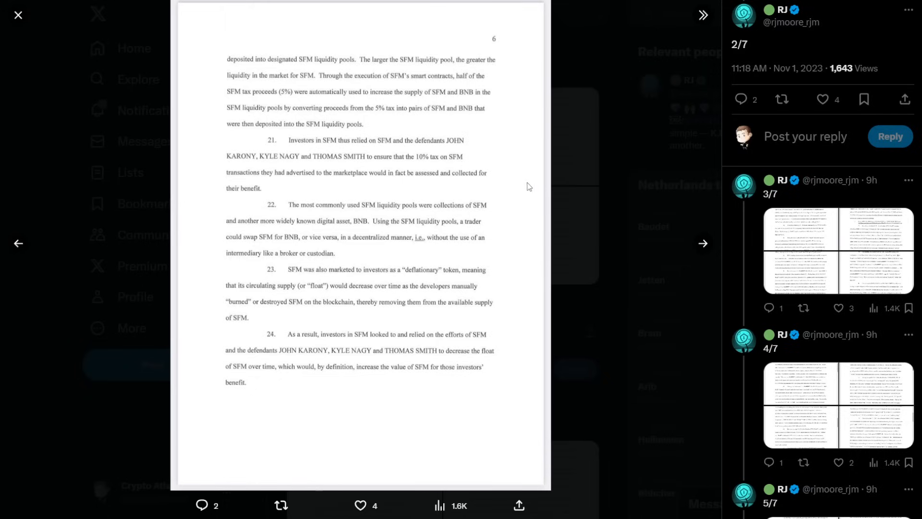
{"action": "left_click", "coordinate": [703, 243]}
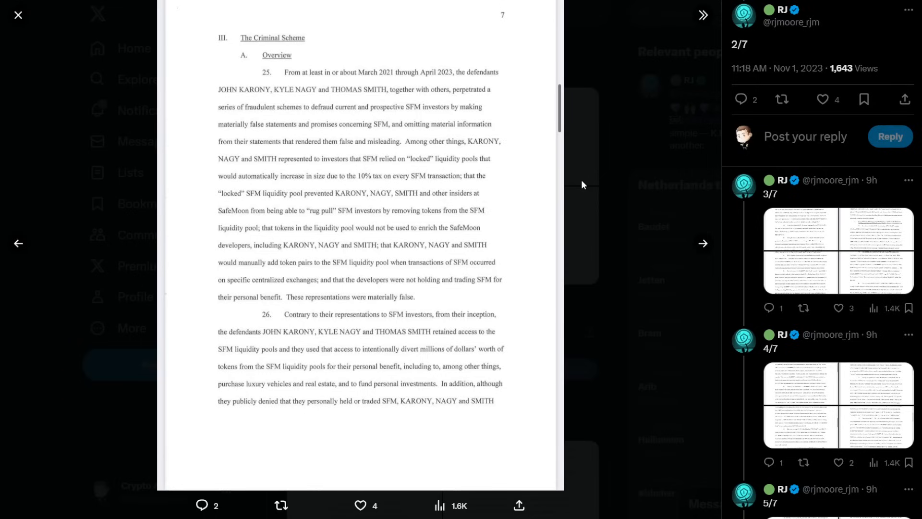
Advance to page 8, on Nagy minting SFM and funding the initial liquidity pool
{"action": "left_click", "coordinate": [702, 242]}
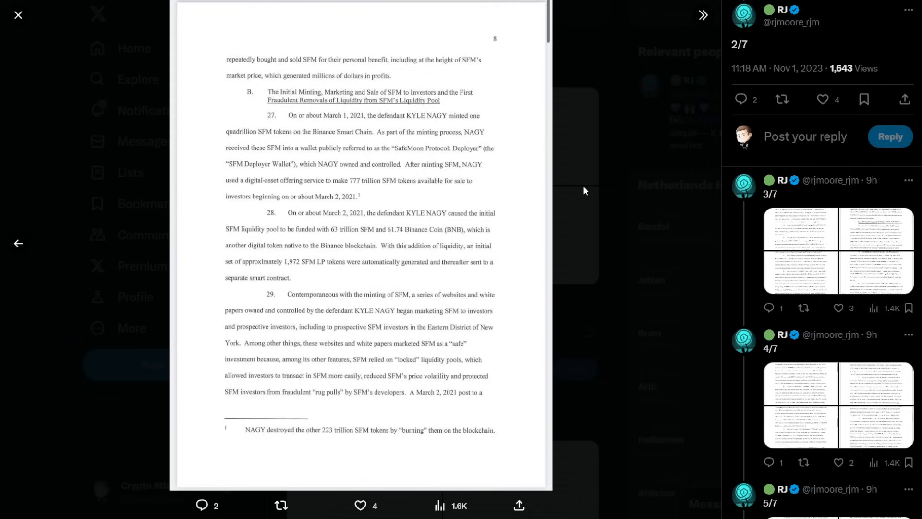